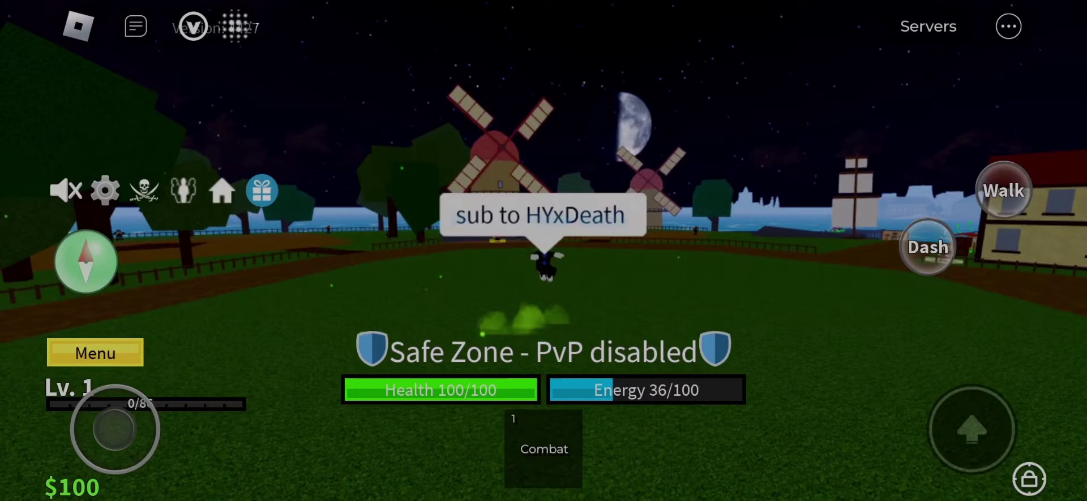
Open the Vega X panel's executor, then reopen the panel and browse its ready-made scripts
{"action": "left_click", "coordinate": [193, 26]}
{"action": "scroll", "coordinate": [166, 298], "scroll_direction": "down", "scroll_amount": 3}
{"action": "scroll", "coordinate": [167, 298], "scroll_direction": "up", "scroll_amount": 3}
{"action": "left_click", "coordinate": [167, 424]}
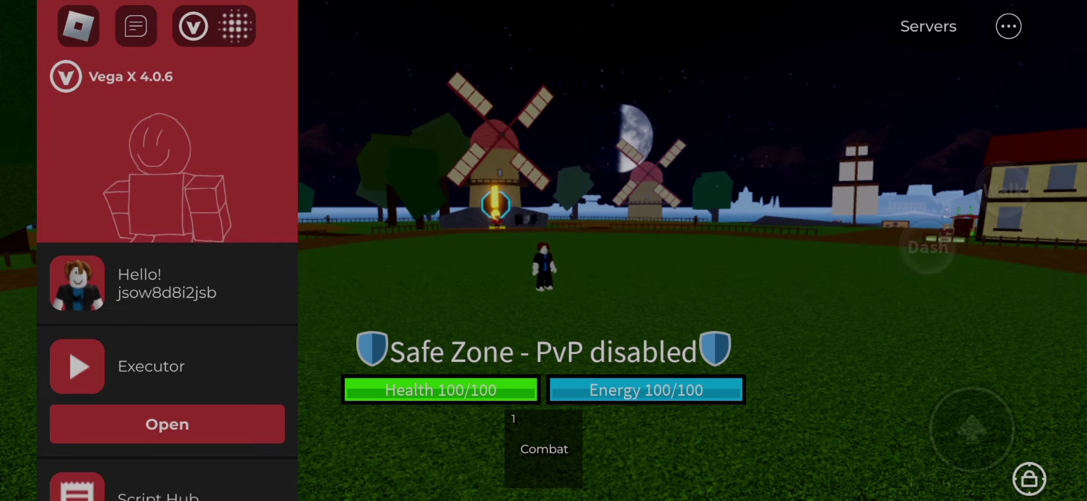
{"action": "left_click", "coordinate": [192, 27]}
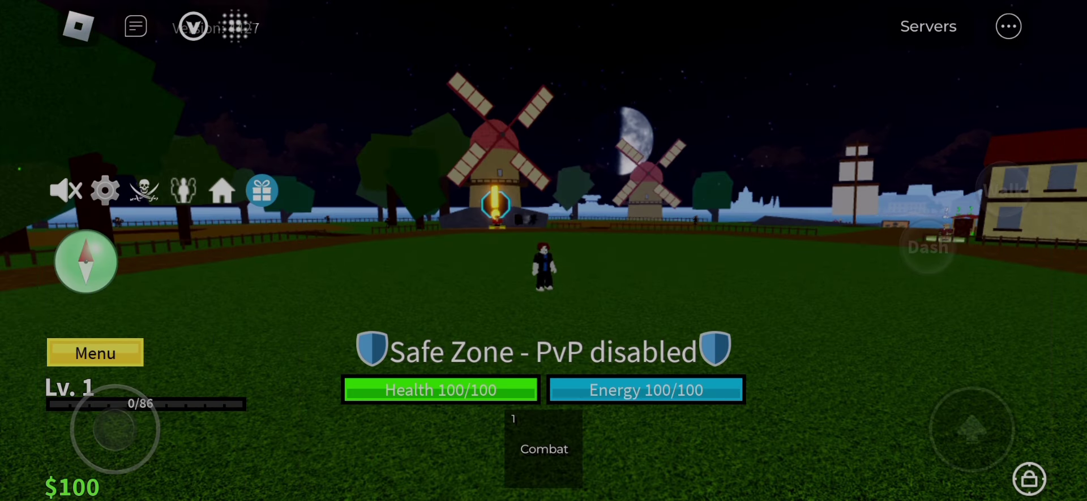
{"action": "left_click", "coordinate": [192, 27]}
{"action": "scroll", "coordinate": [167, 298], "scroll_direction": "down", "scroll_amount": 3}
{"action": "left_click", "coordinate": [167, 376]}
{"action": "scroll", "coordinate": [671, 341], "scroll_direction": "down", "scroll_amount": 5}
{"action": "scroll", "coordinate": [670, 340], "scroll_direction": "up", "scroll_amount": 4}
{"action": "scroll", "coordinate": [670, 340], "scroll_direction": "up", "scroll_amount": 2}
Run the Min XT Hub Blox Fruit script, check executor settings, then re-execute it from the executor
{"action": "left_click", "coordinate": [166, 376]}
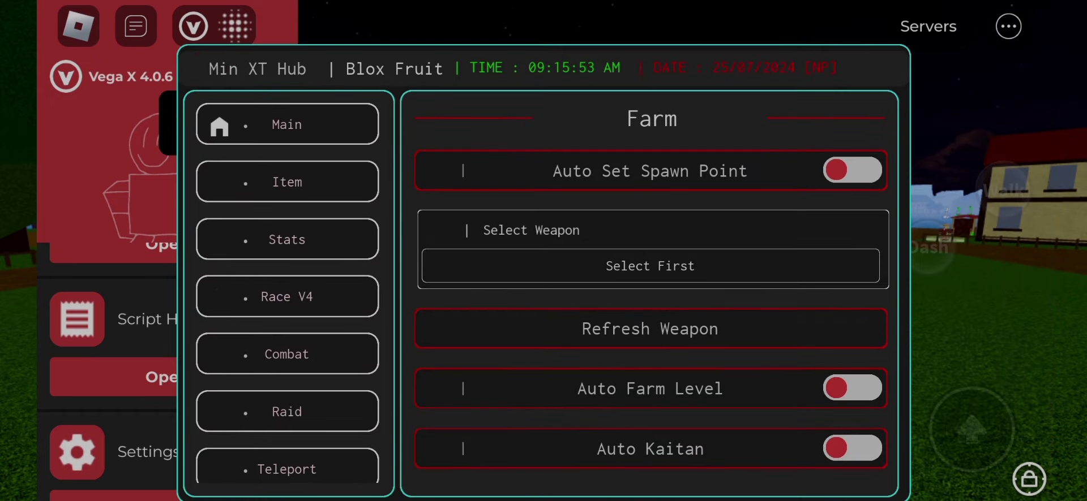
{"action": "left_click", "coordinate": [211, 68]}
{"action": "left_click", "coordinate": [167, 468]}
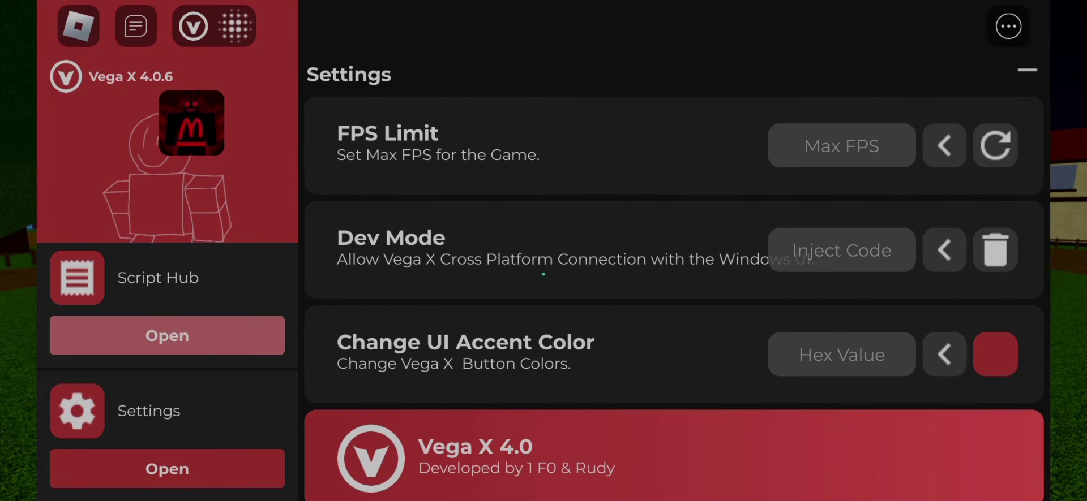
{"action": "scroll", "coordinate": [166, 375], "scroll_direction": "up", "scroll_amount": 3}
{"action": "scroll", "coordinate": [166, 374], "scroll_direction": "down", "scroll_amount": 1}
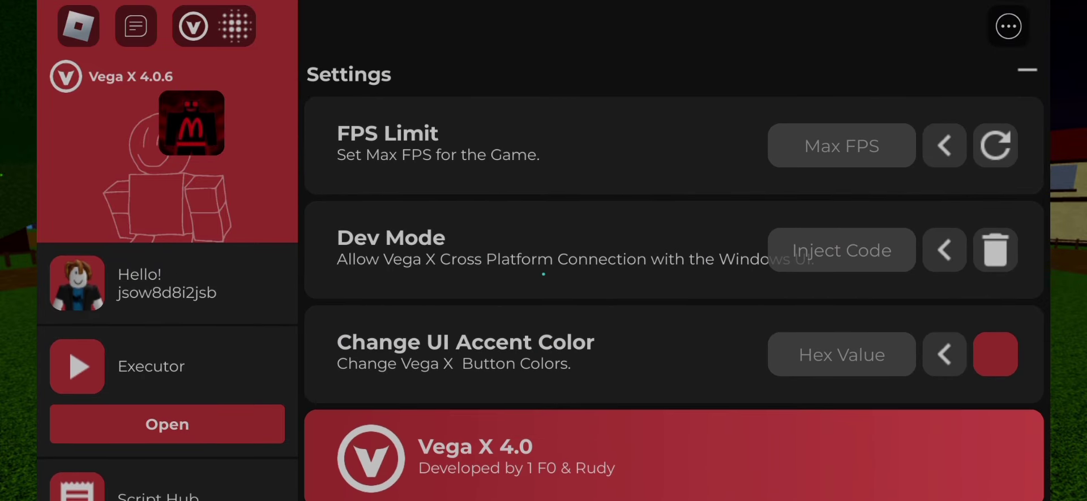
{"action": "left_click", "coordinate": [1027, 72]}
{"action": "left_click", "coordinate": [193, 27]}
{"action": "left_click", "coordinate": [166, 424]}
{"action": "left_click", "coordinate": [433, 116]}
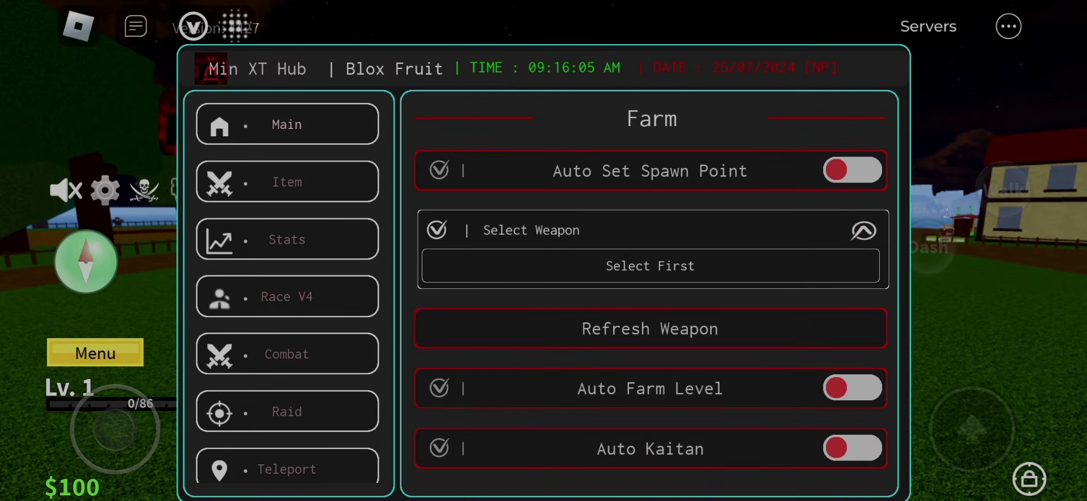
{"action": "scroll", "coordinate": [649, 323], "scroll_direction": "down", "scroll_amount": 5}
{"action": "scroll", "coordinate": [650, 323], "scroll_direction": "up", "scroll_amount": 2}
Turn on Auto Farm Level, check the Misc page, and hide the Min XT Hub menu
{"action": "left_click", "coordinate": [853, 229]}
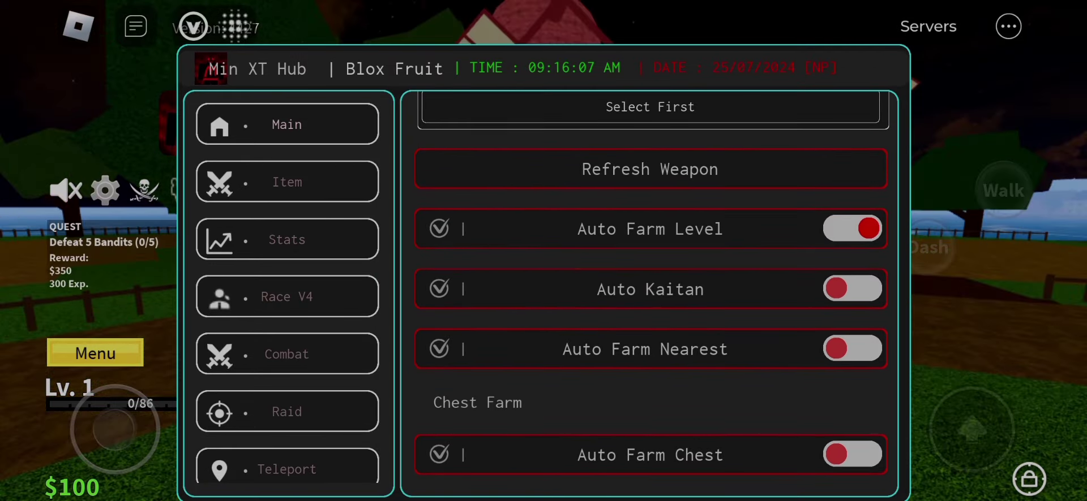
{"action": "left_click", "coordinate": [210, 68]}
{"action": "scroll", "coordinate": [288, 297], "scroll_direction": "down", "scroll_amount": 4}
{"action": "left_click", "coordinate": [286, 451]}
{"action": "scroll", "coordinate": [650, 297], "scroll_direction": "down", "scroll_amount": 5}
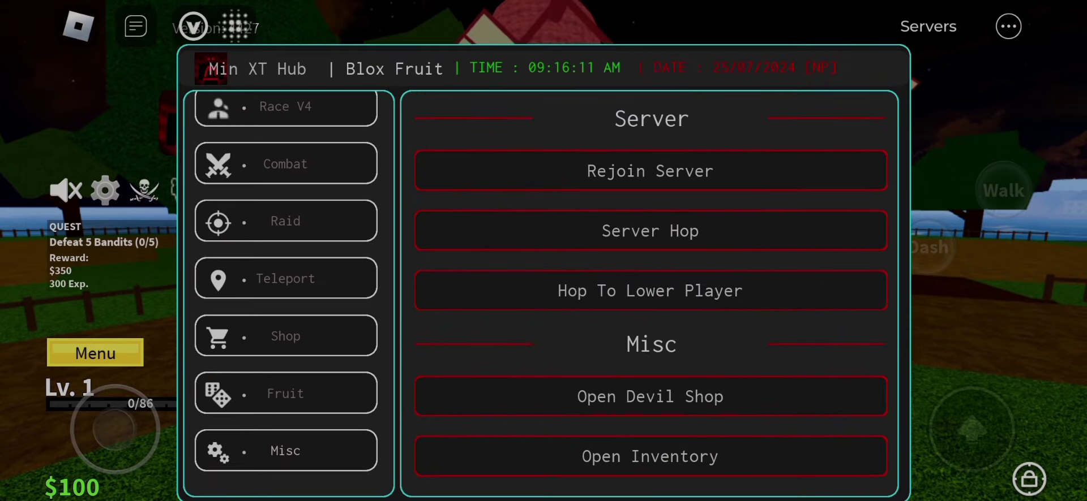
{"action": "scroll", "coordinate": [650, 298], "scroll_direction": "down", "scroll_amount": 4}
{"action": "scroll", "coordinate": [650, 298], "scroll_direction": "down", "scroll_amount": 3}
{"action": "scroll", "coordinate": [650, 298], "scroll_direction": "down", "scroll_amount": 3}
{"action": "scroll", "coordinate": [650, 298], "scroll_direction": "down", "scroll_amount": 4}
{"action": "scroll", "coordinate": [650, 298], "scroll_direction": "down", "scroll_amount": 3}
{"action": "left_click", "coordinate": [211, 68]}
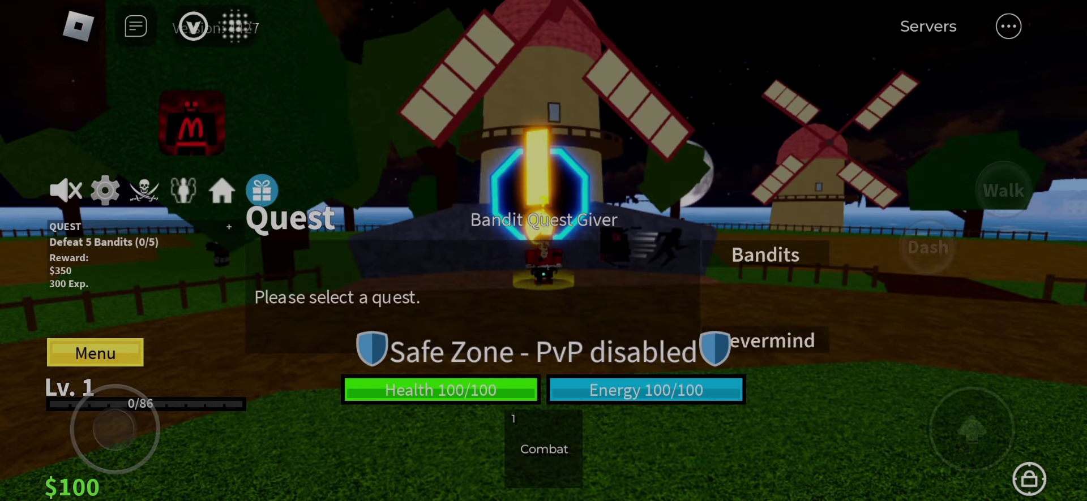